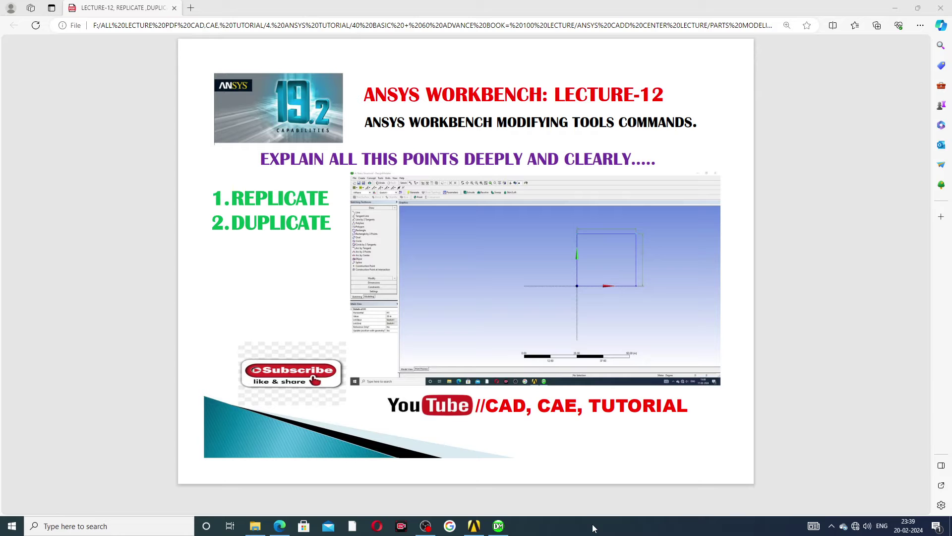
# - Switch from the Replicate and Duplicate lecture slide to the DesignModeler window
pyautogui.click(500, 527)
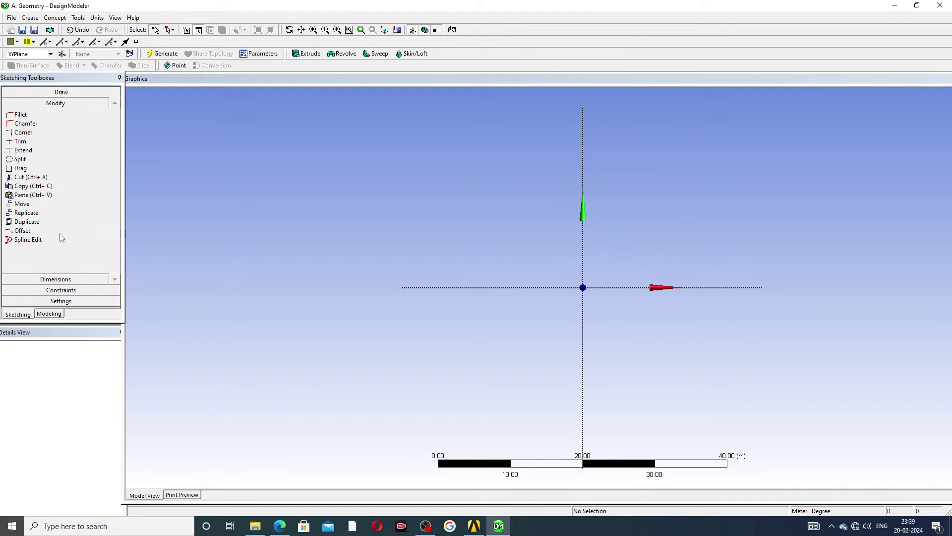
# - Draw a circle centred on the origin, then cancel the stray circle and delete it
pyautogui.click(68, 92)
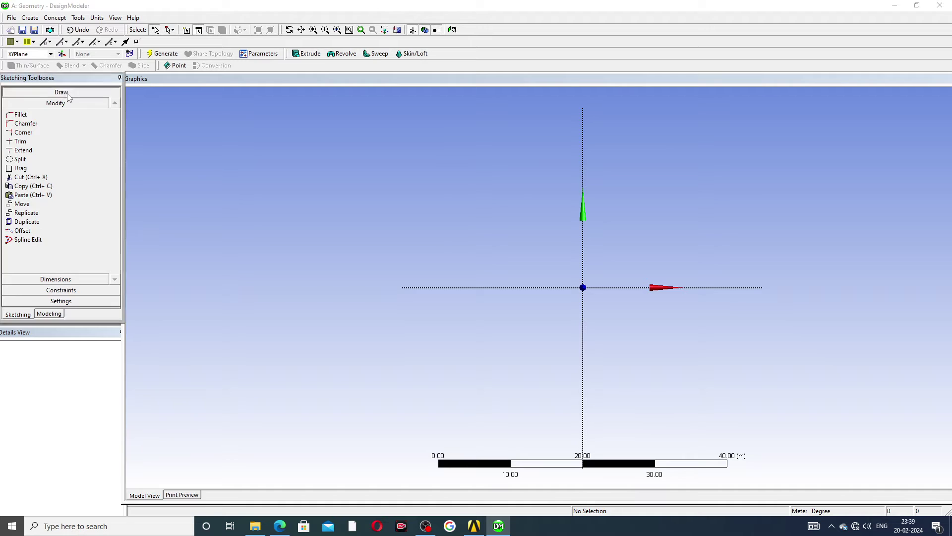
pyautogui.click(28, 177)
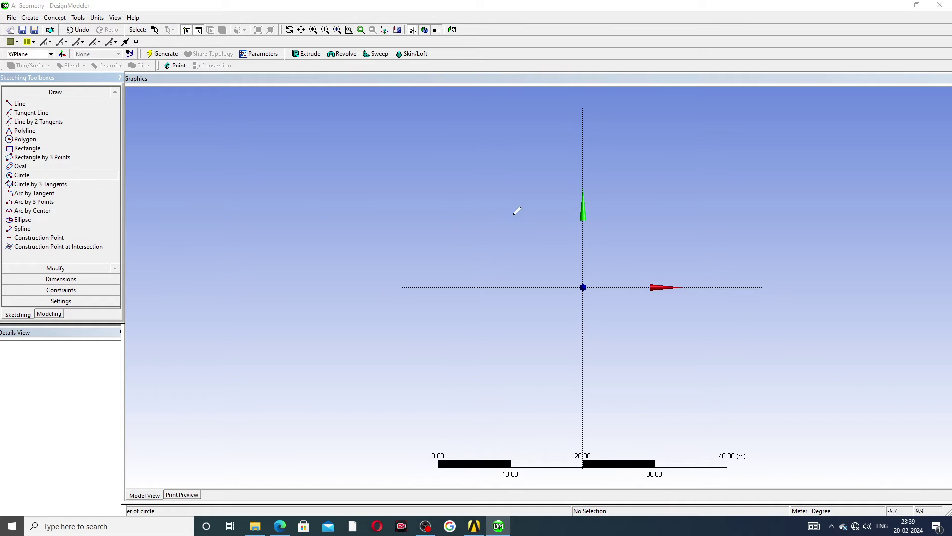
pyautogui.click(583, 287)
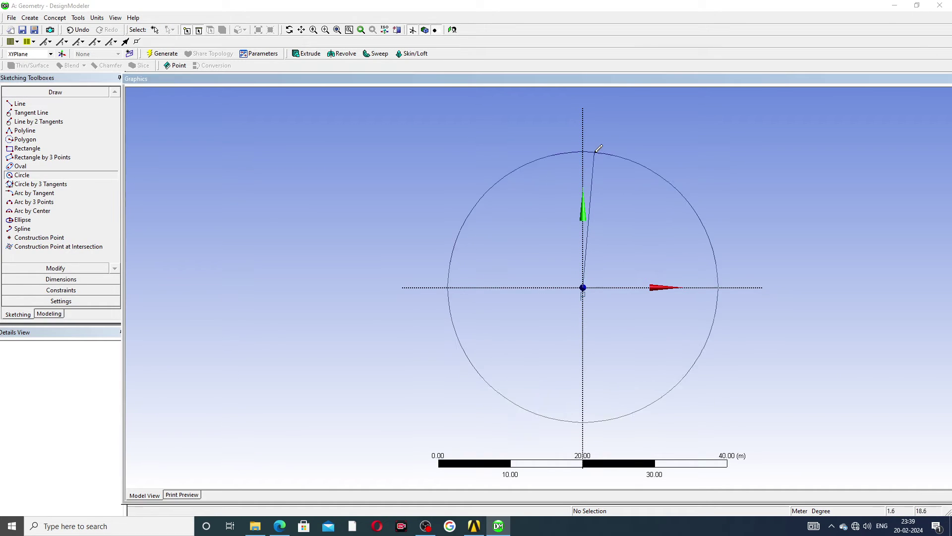
pyautogui.click(594, 145)
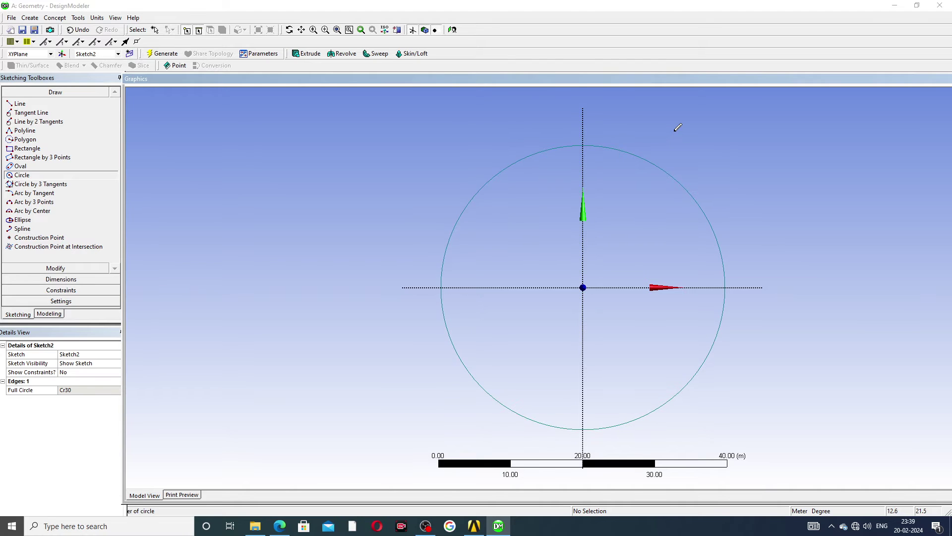
pyautogui.click(285, 158)
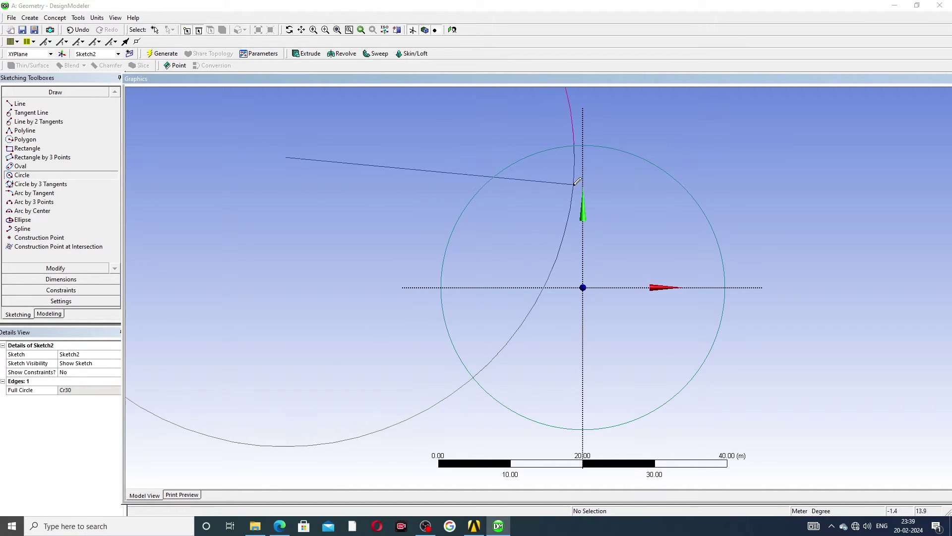
pyautogui.press('Escape')
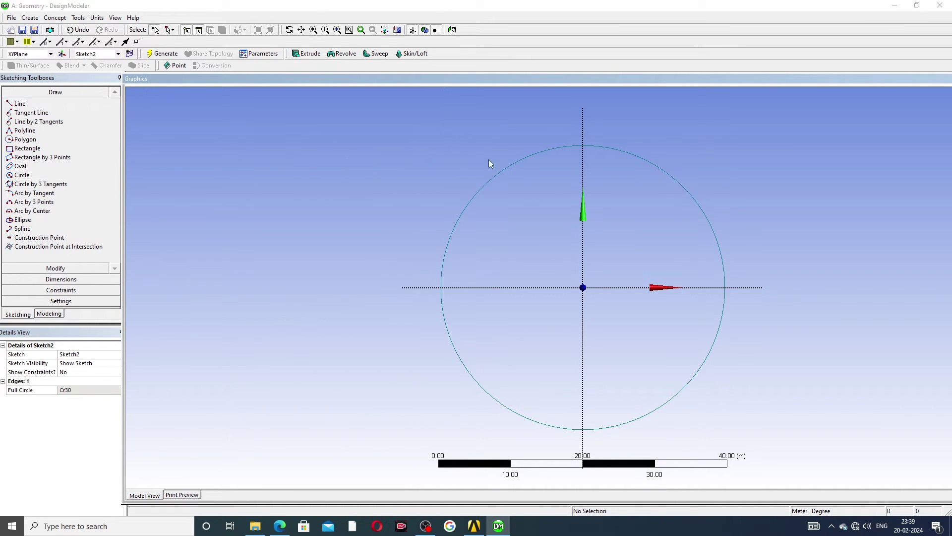
pyautogui.click(577, 151)
pyautogui.press('Delete')
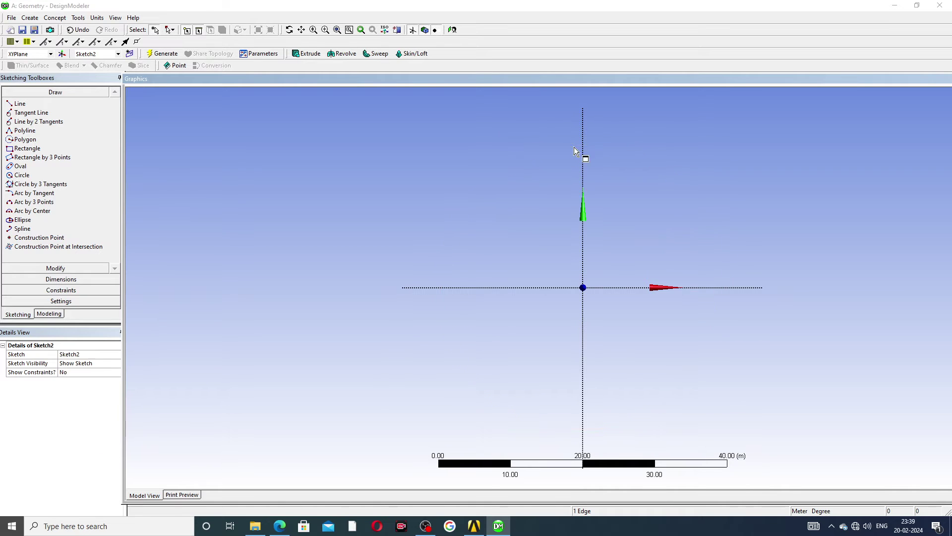
# - Redraw the large circle centred on the origin, with its radius set on the Y axis
pyautogui.click(21, 174)
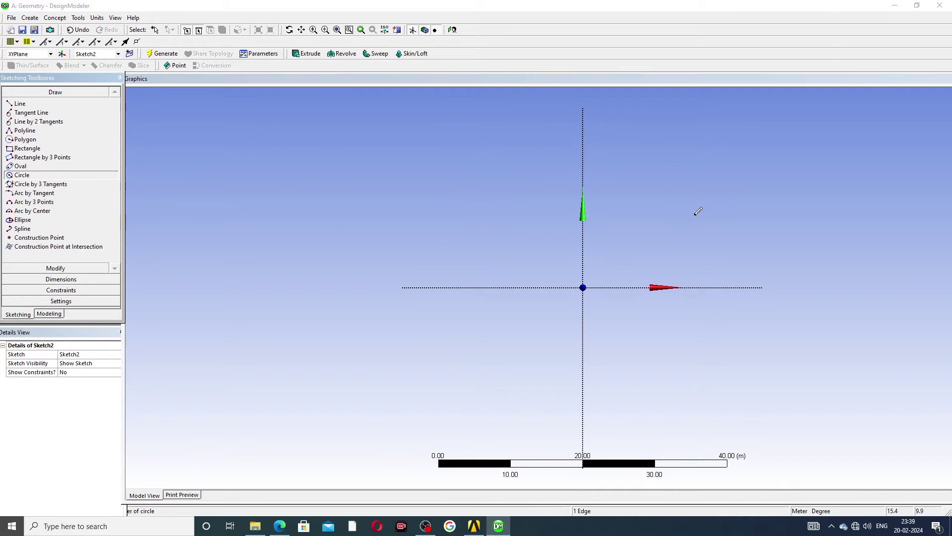
pyautogui.click(582, 287)
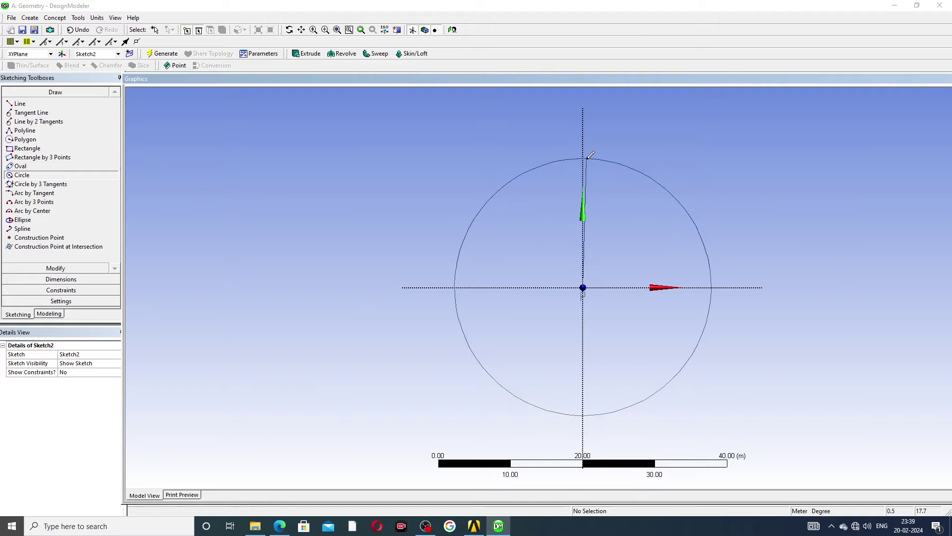
pyautogui.click(585, 153)
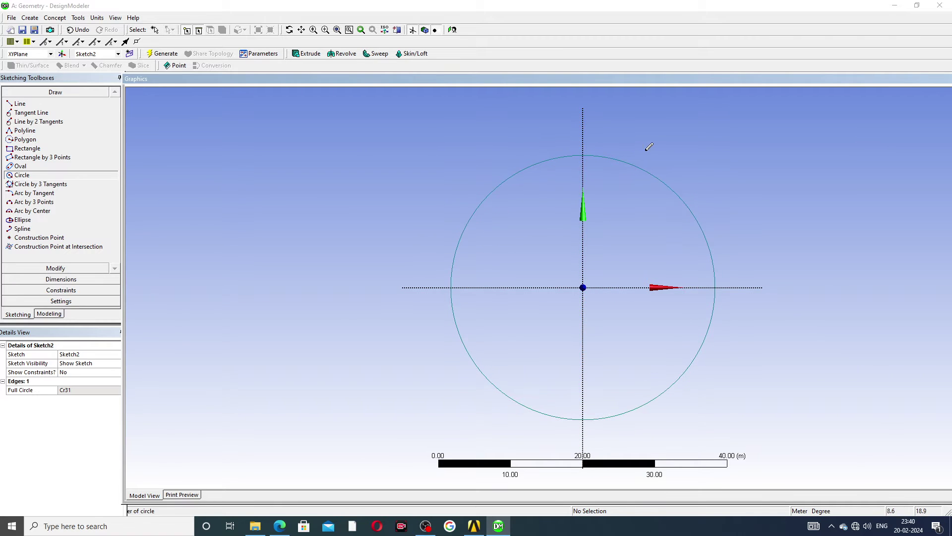
# - Draw a small circle centred where the large circle meets the X axis on the left
pyautogui.scroll(-1, 660, 206)
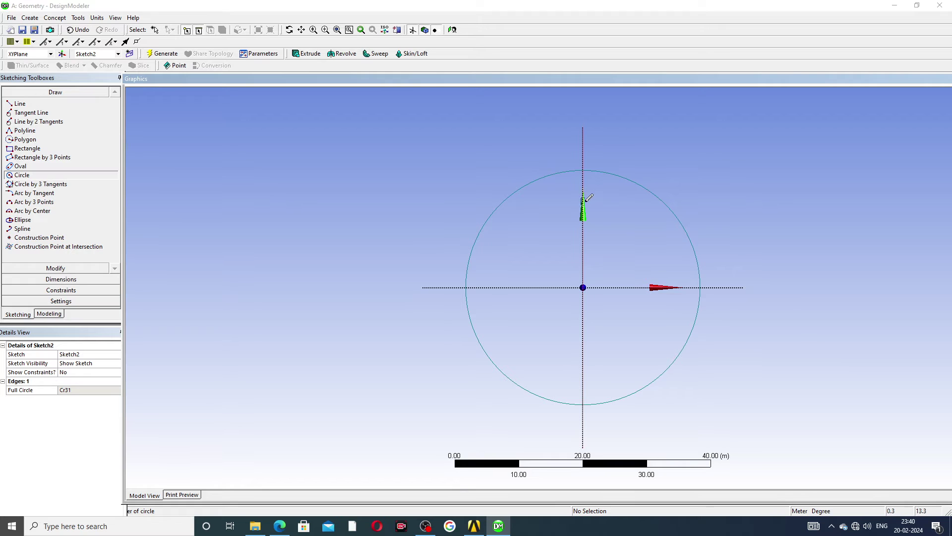
pyautogui.click(487, 287)
pyautogui.click(500, 279)
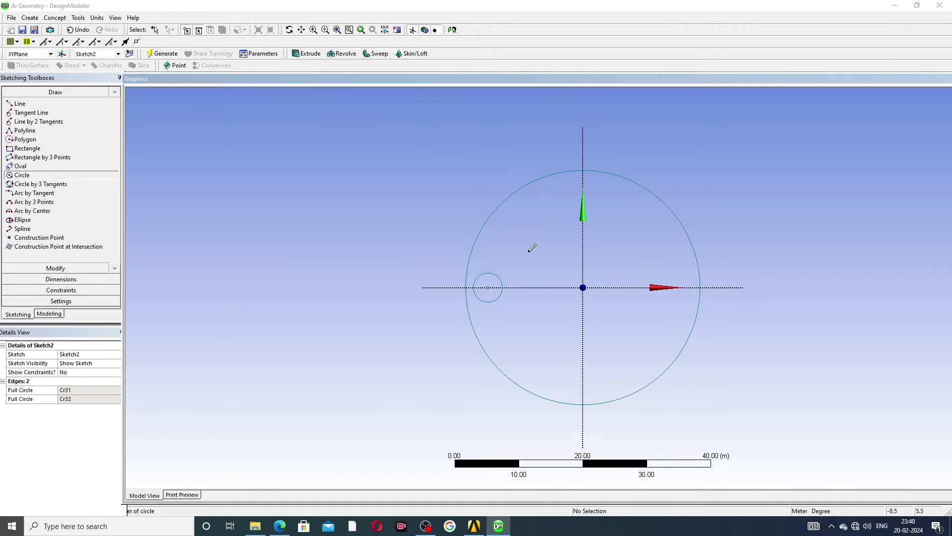
pyautogui.rightClick(370, 210)
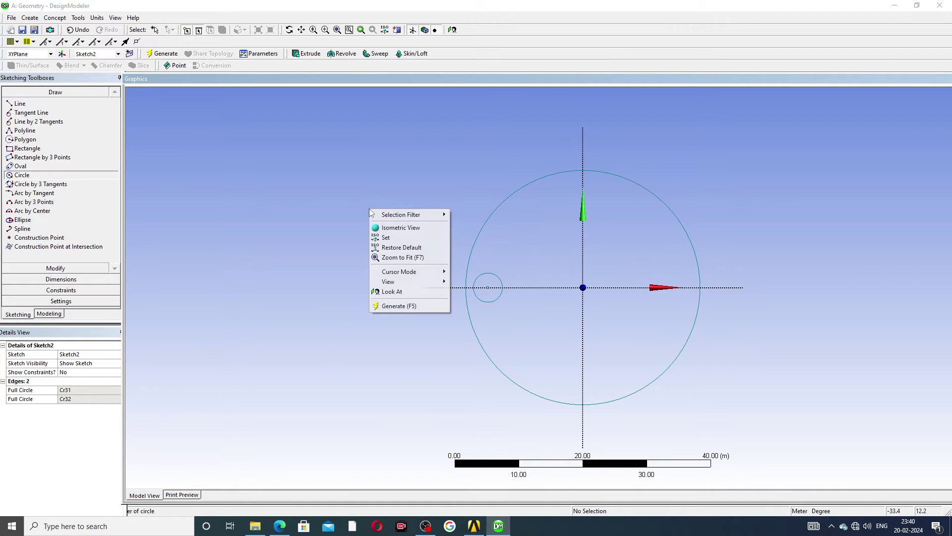
pyautogui.click(372, 205)
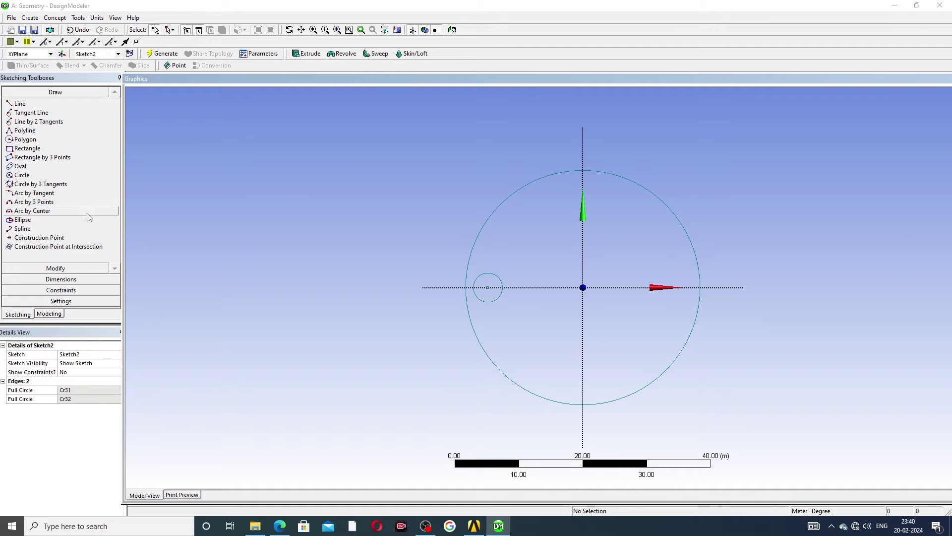
# - Replicate the small circle with r = 90°, pasting the rotated copy about the origin
pyautogui.click(56, 268)
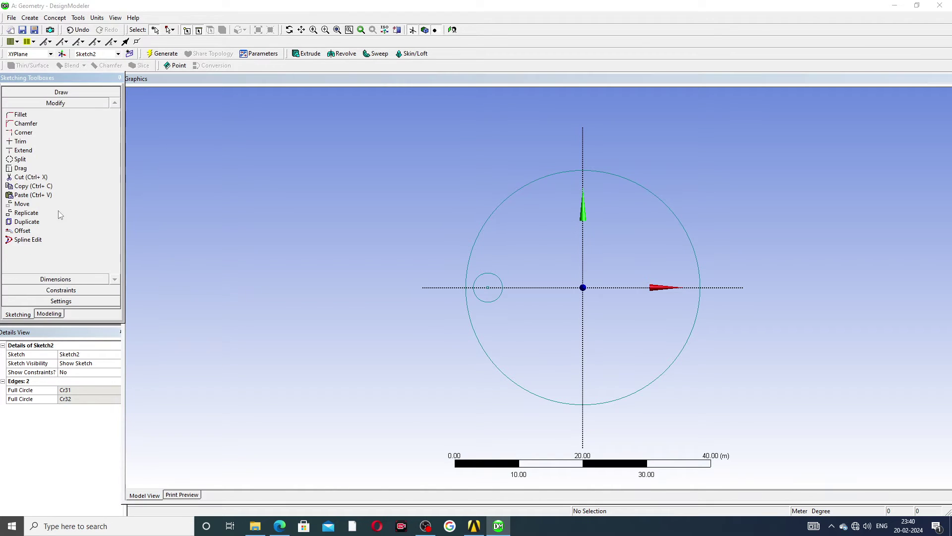
pyautogui.click(31, 214)
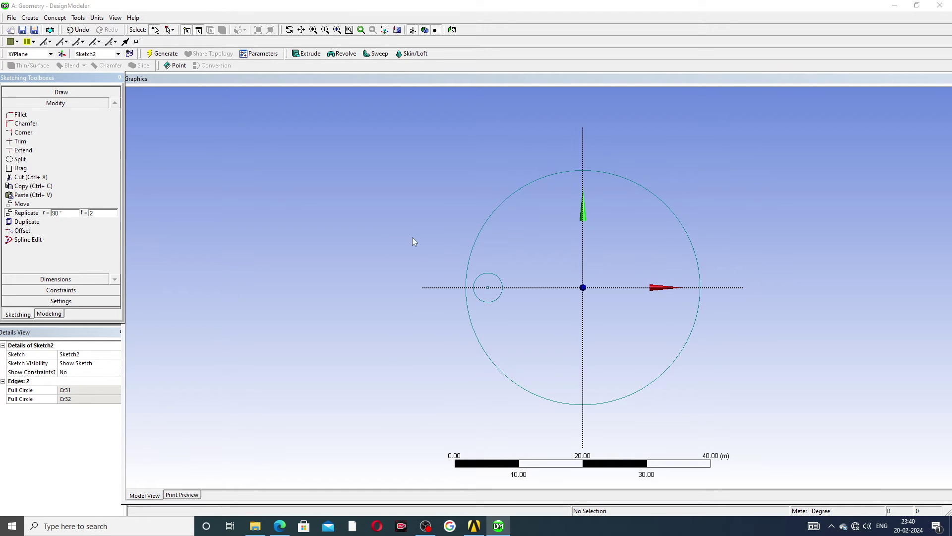
pyautogui.click(495, 276)
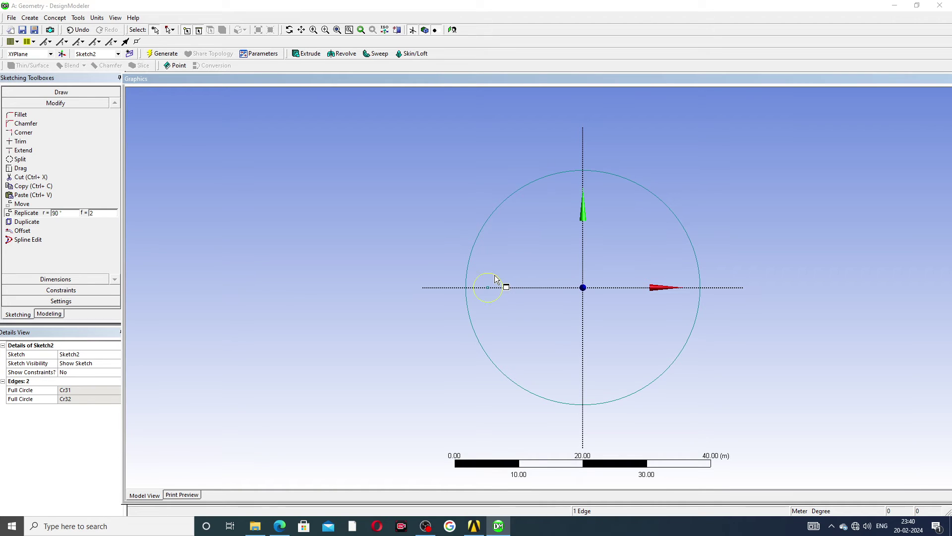
pyautogui.rightClick(497, 278)
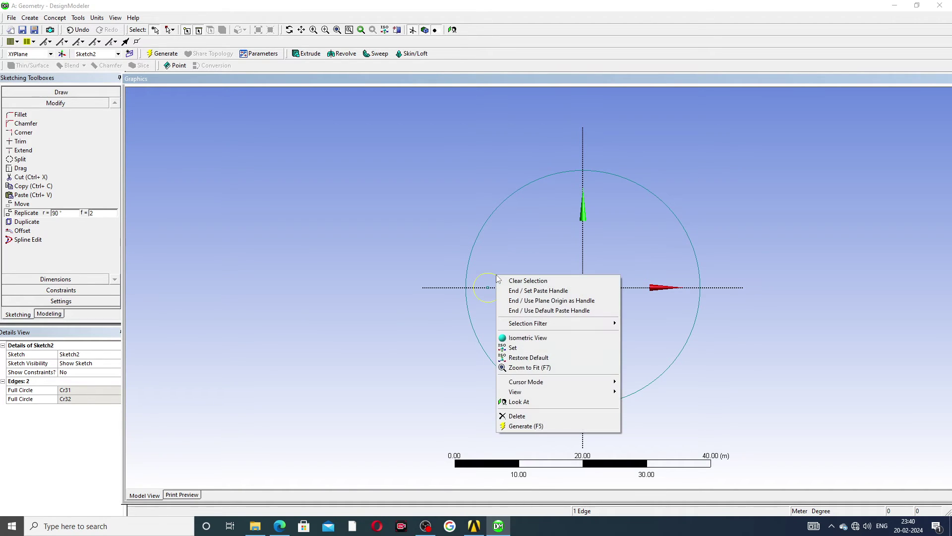
pyautogui.click(558, 292)
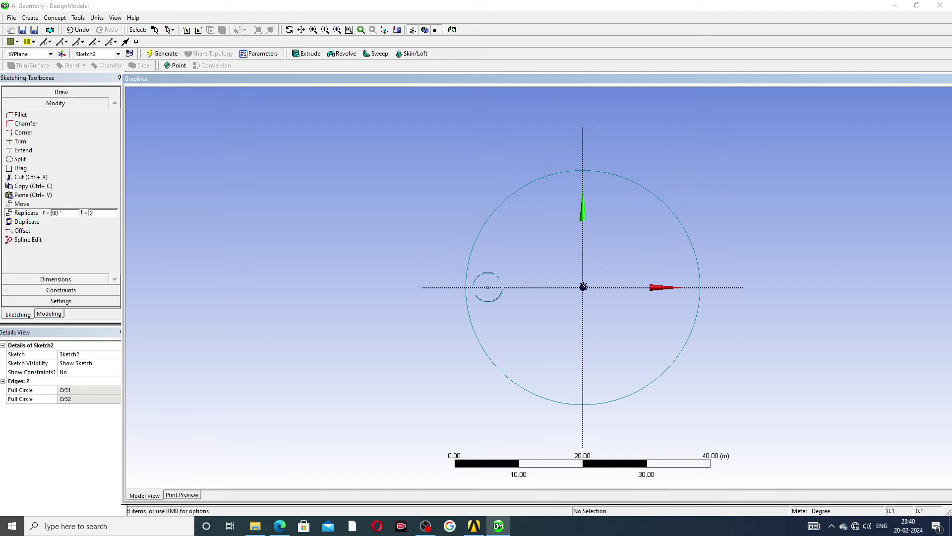
pyautogui.rightClick(583, 288)
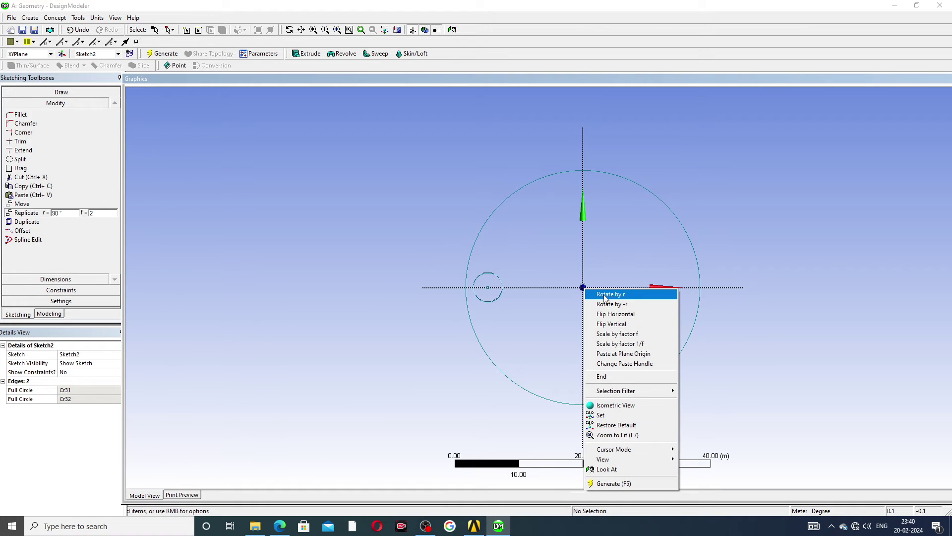
pyautogui.click(605, 295)
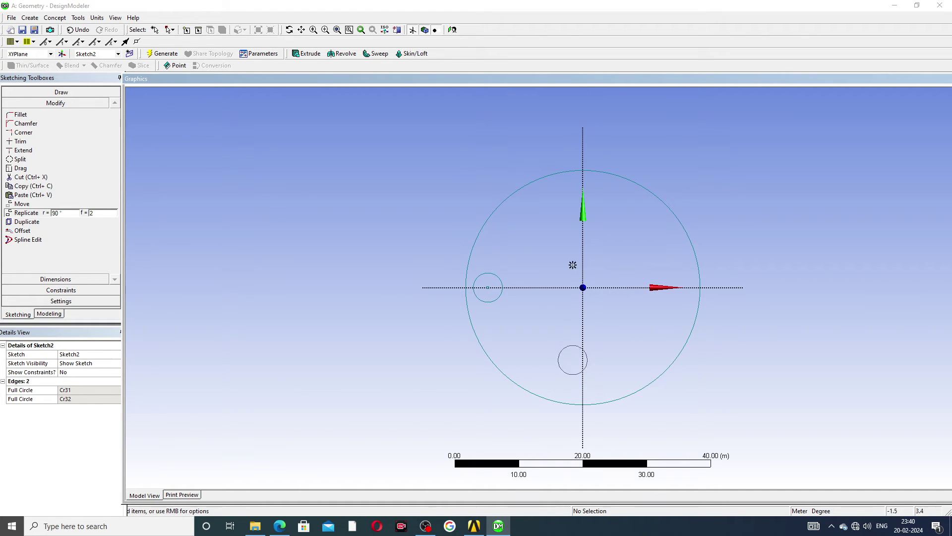
pyautogui.click(584, 288)
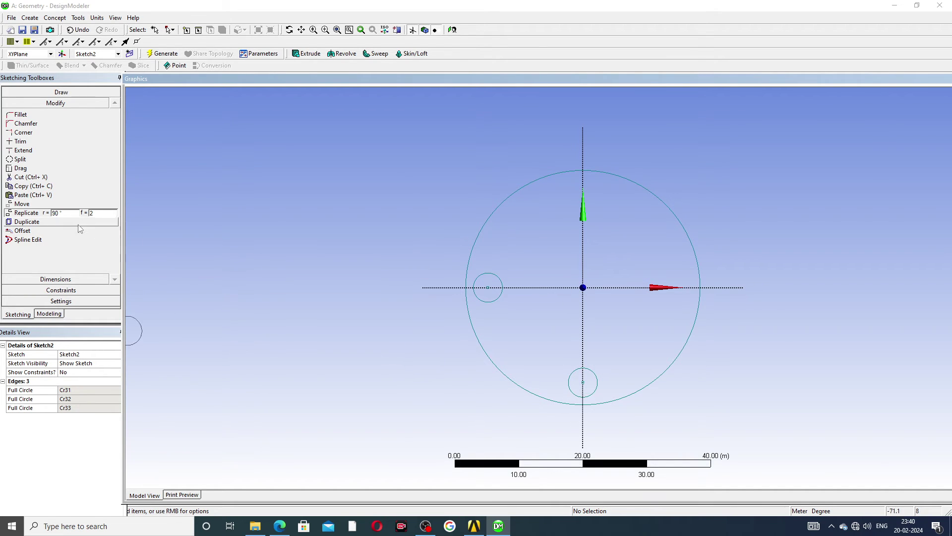
# - Set the replicate angle to 45° and paste copies at the lower right and right edge
pyautogui.doubleClick(50, 213)
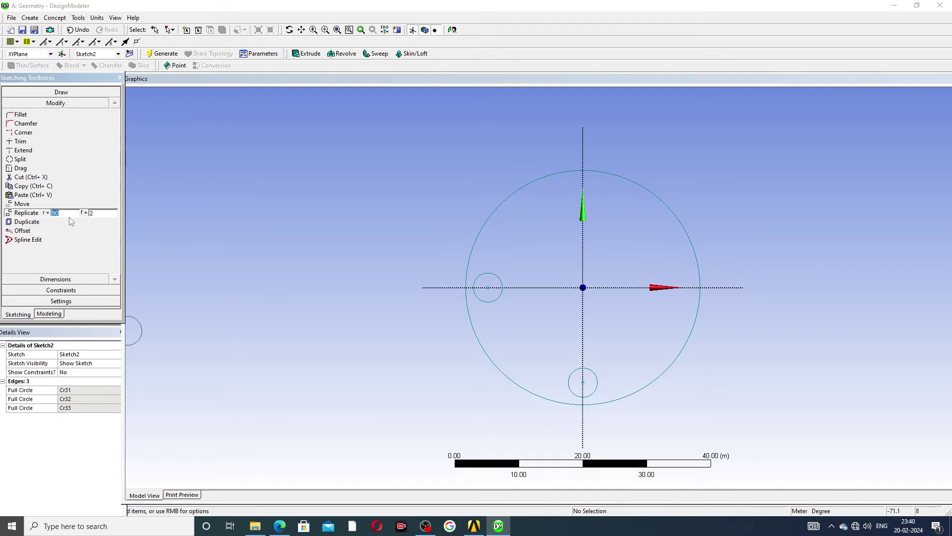
pyautogui.write('45')
pyautogui.press('Return')
pyautogui.rightClick(399, 209)
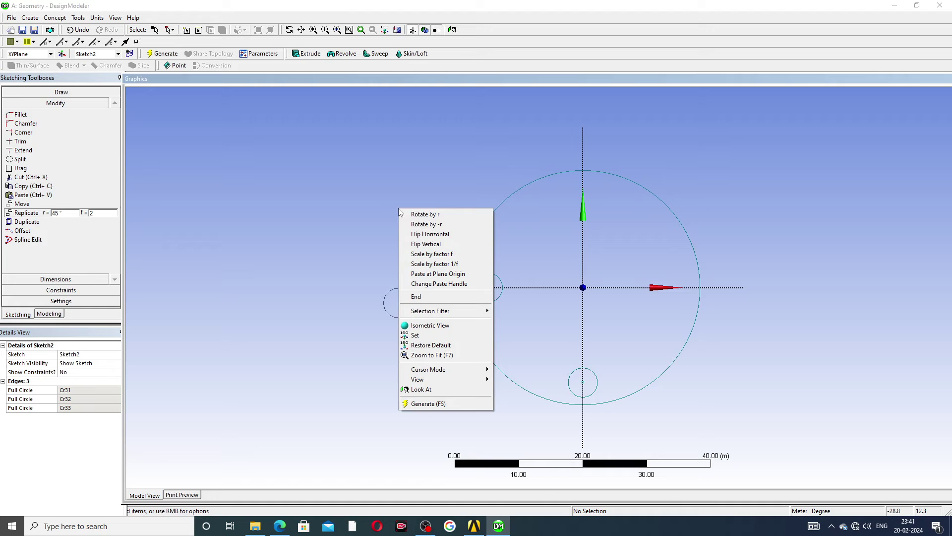
pyautogui.click(427, 214)
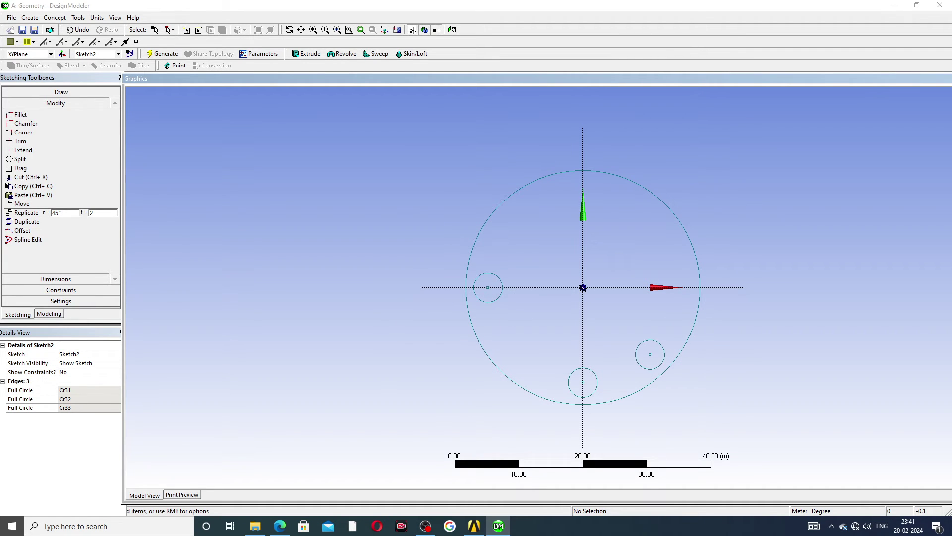
pyautogui.click(583, 288)
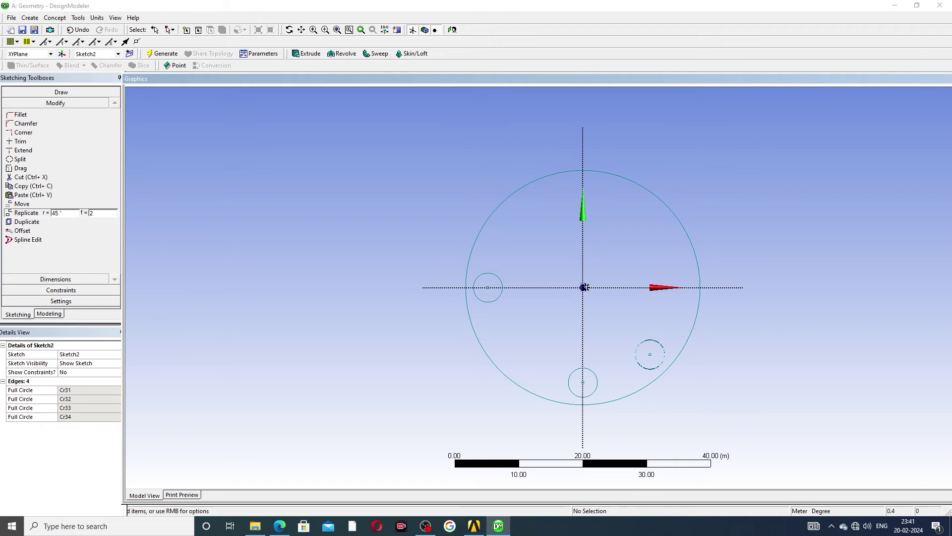
pyautogui.rightClick(600, 267)
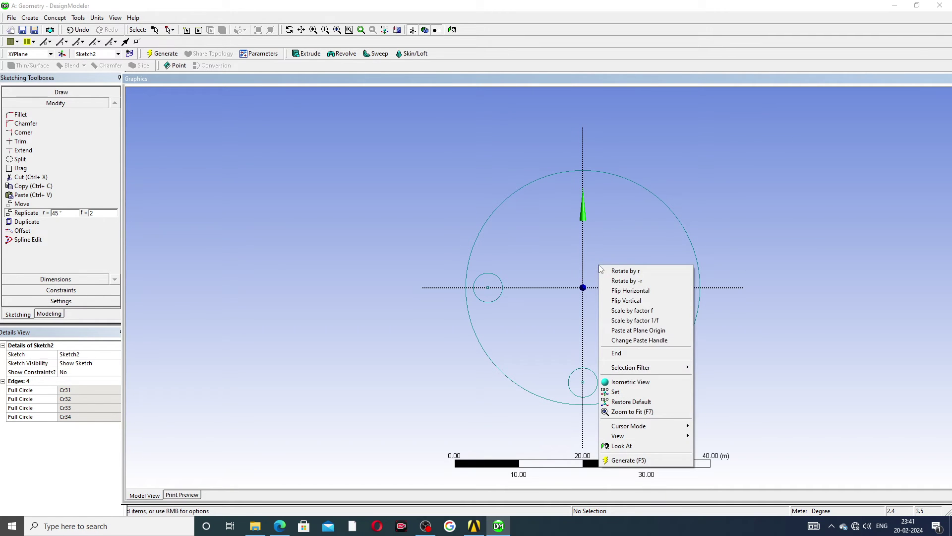
pyautogui.click(624, 272)
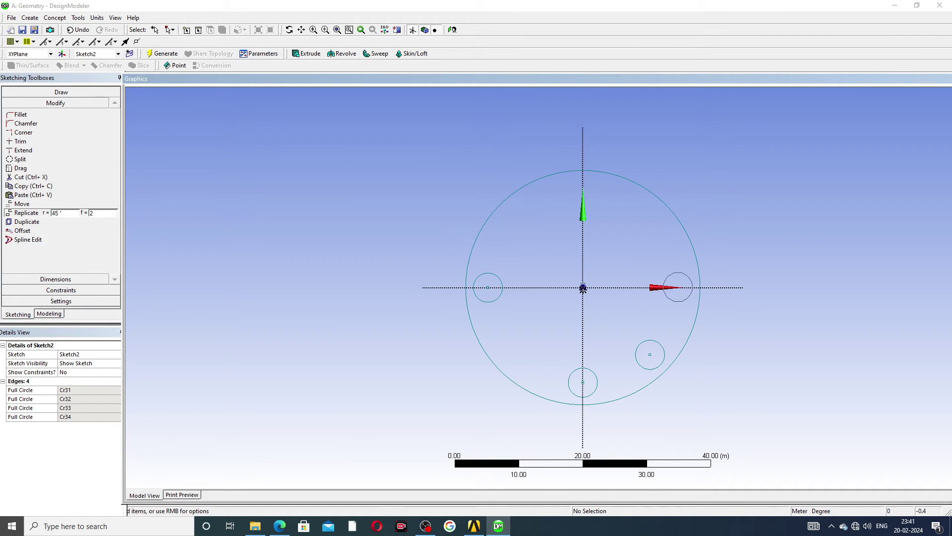
pyautogui.click(582, 288)
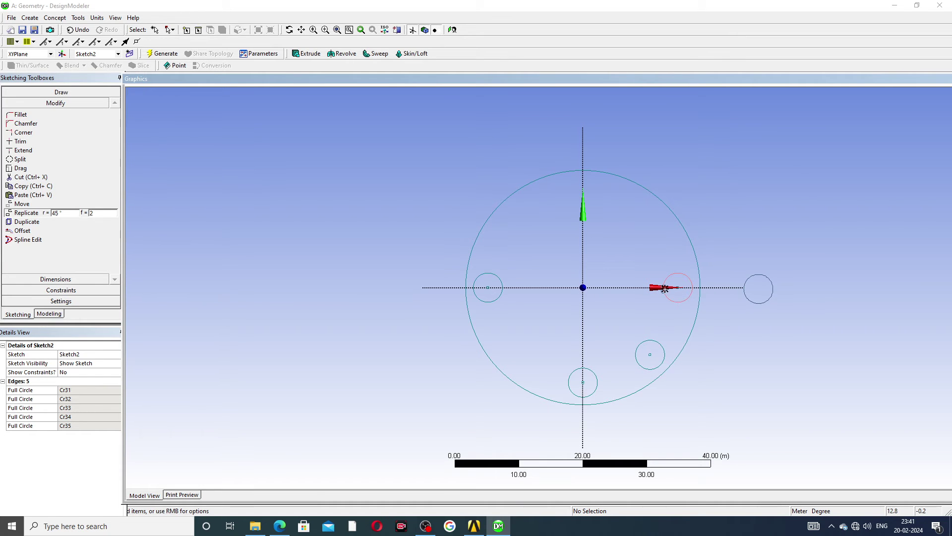
# - Paste two more 45° rotated copies at the upper right and top of the large circle
pyautogui.rightClick(592, 258)
pyautogui.click(628, 266)
pyautogui.click(583, 287)
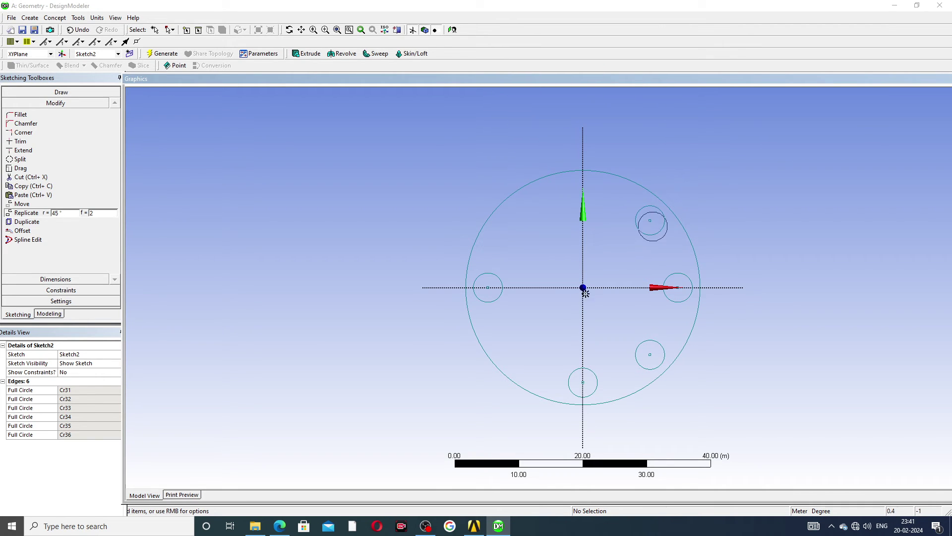
pyautogui.rightClick(587, 283)
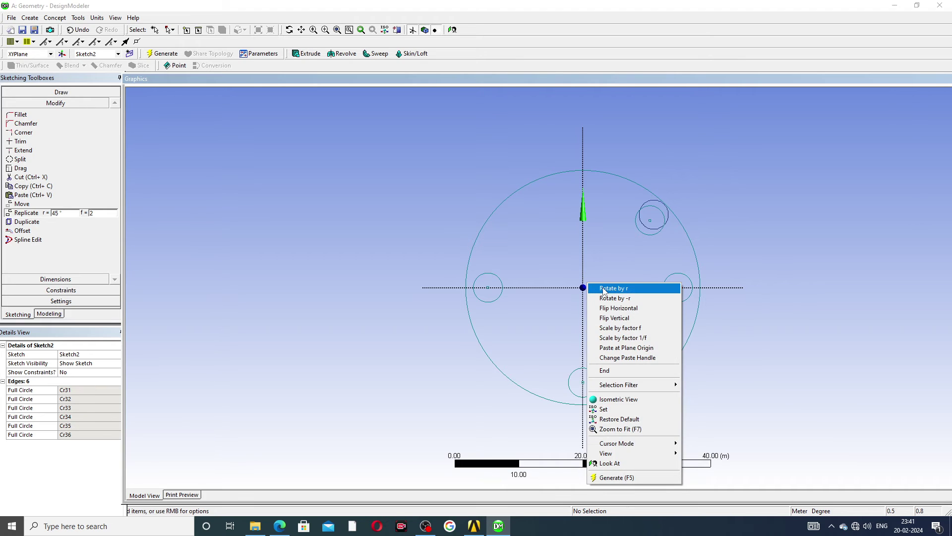
pyautogui.click(604, 289)
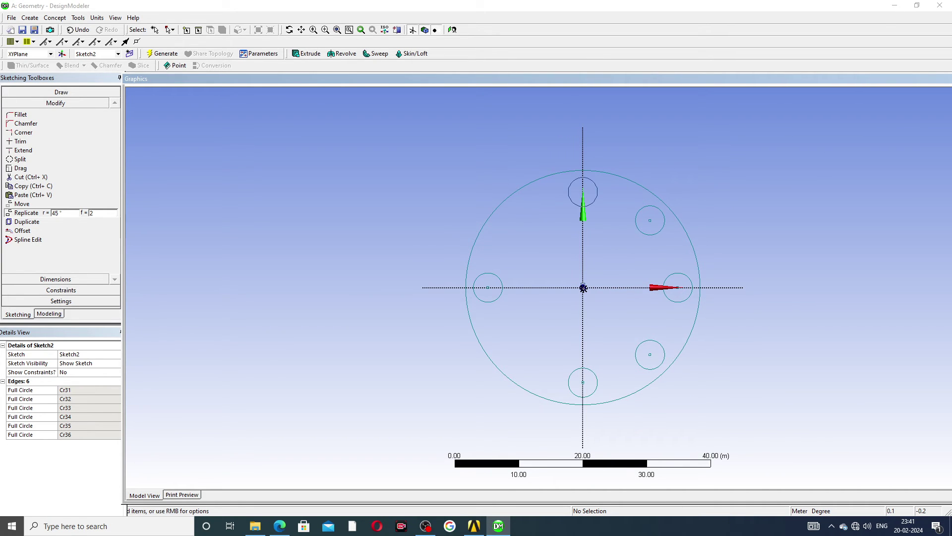
pyautogui.click(583, 288)
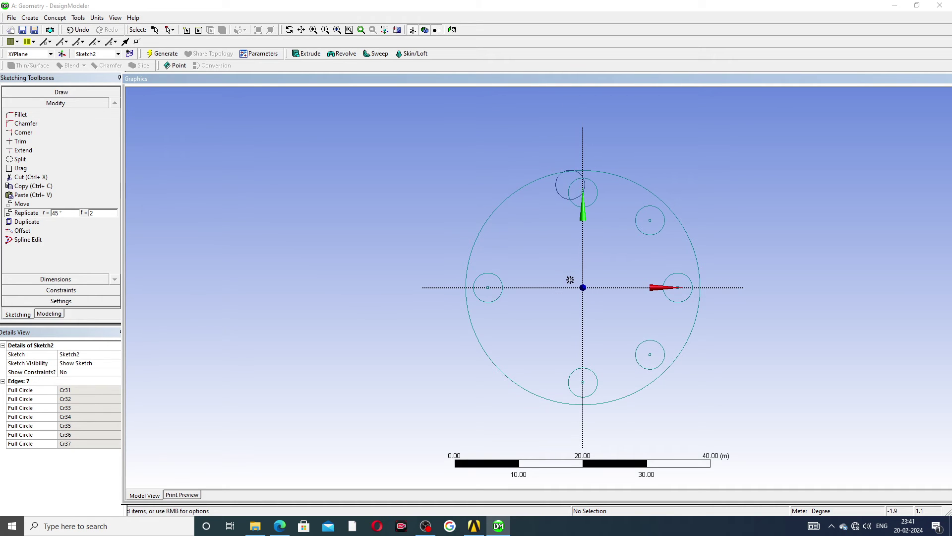
pyautogui.click(65, 212)
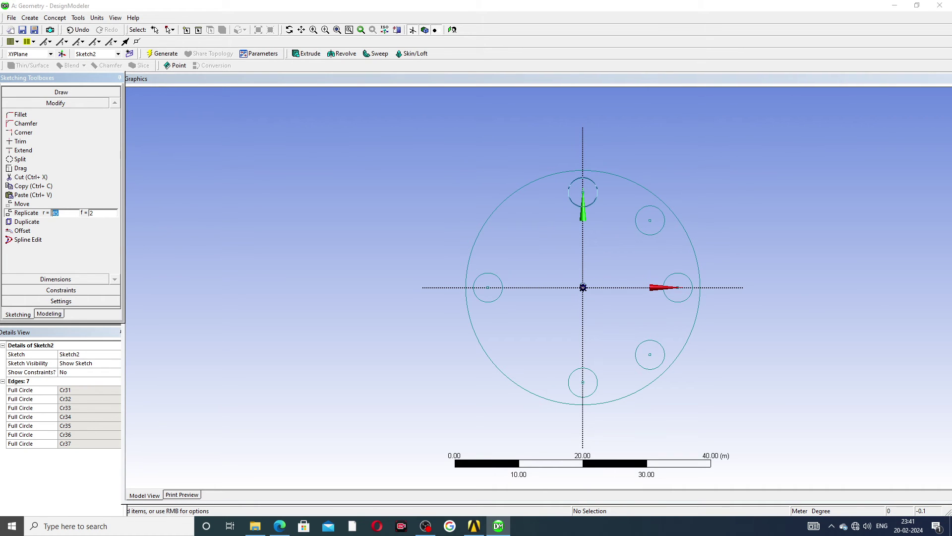
# - Paste a 45° copy at the big circle's upper left, leaving a stray copy outside it
pyautogui.rightClick(583, 287)
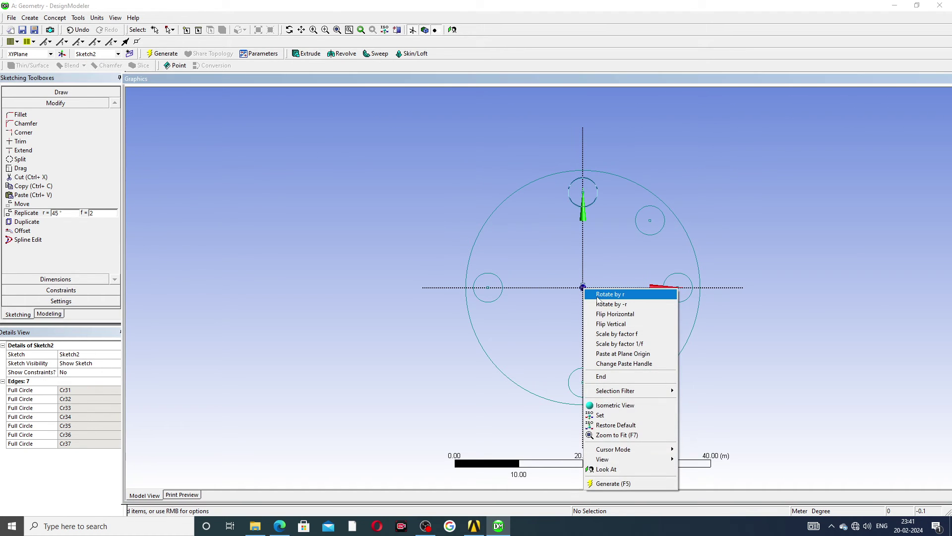
pyautogui.click(607, 293)
pyautogui.click(583, 288)
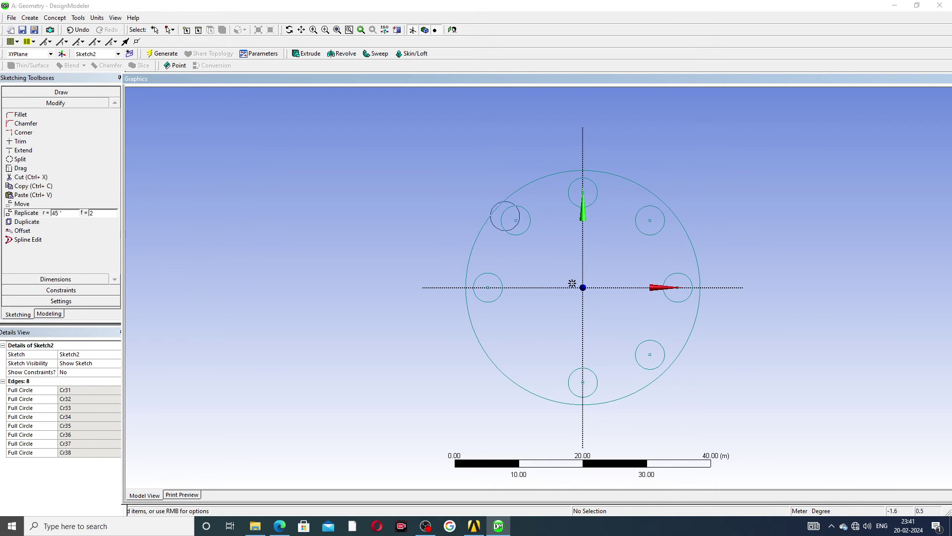
pyautogui.rightClick(582, 287)
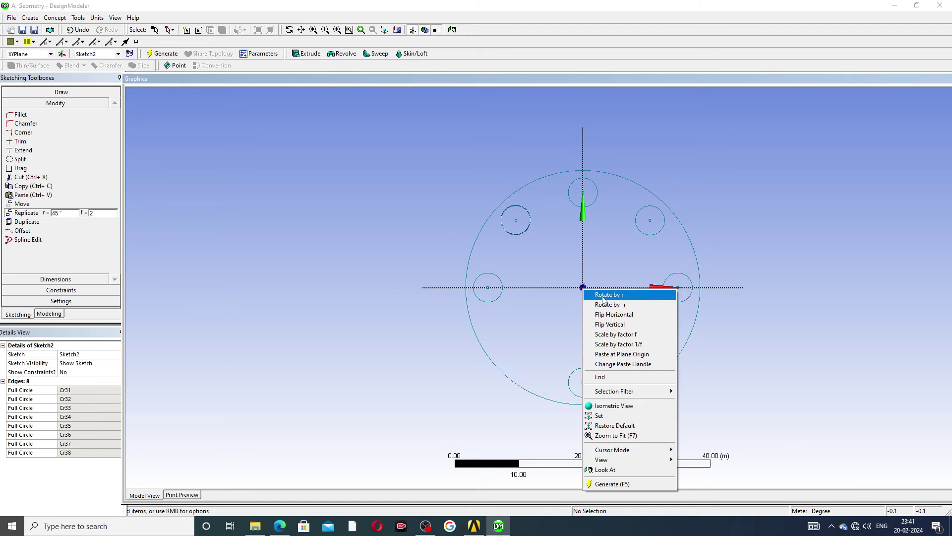
pyautogui.click(513, 272)
pyautogui.click(520, 262)
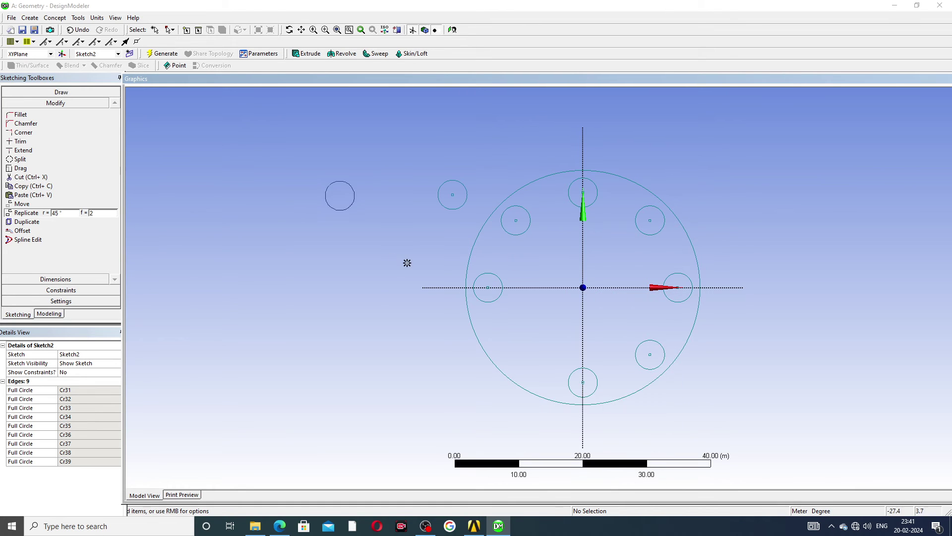
# - Change the angle to 90° and paste a final copy at the lower left, then finish replicating
pyautogui.click(54, 213)
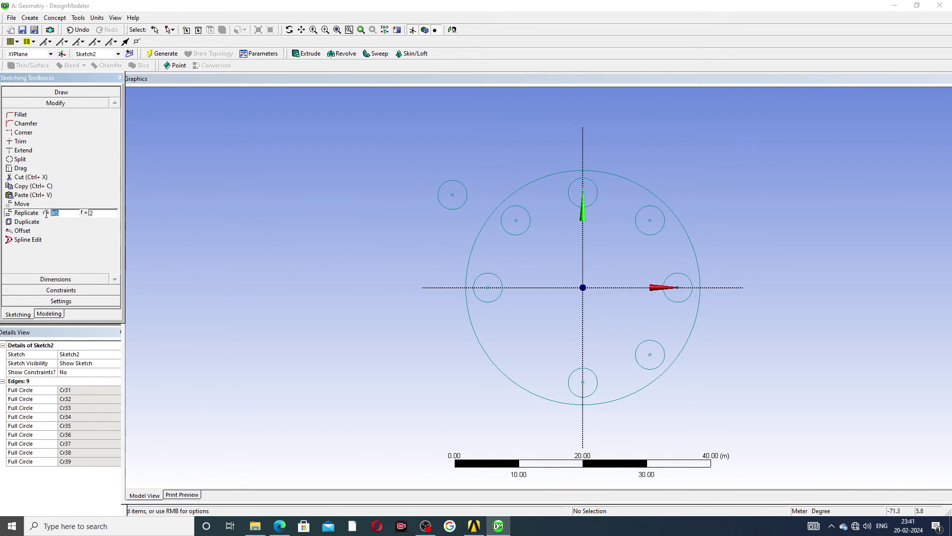
pyautogui.write('90')
pyautogui.rightClick(368, 239)
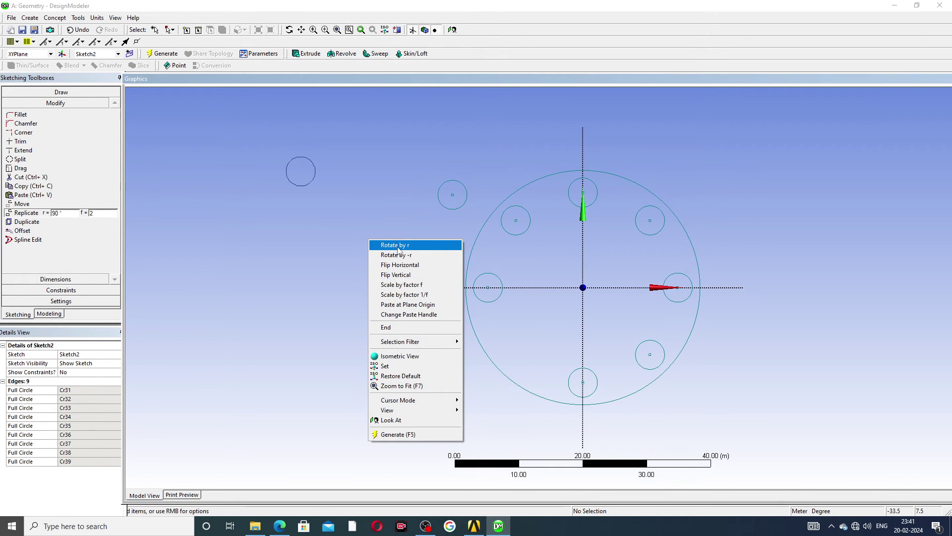
pyautogui.click(396, 246)
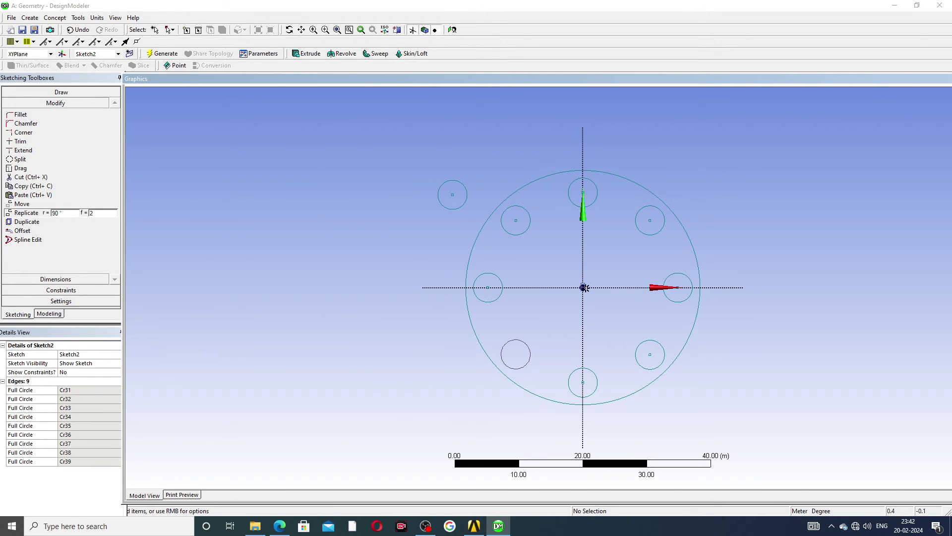
pyautogui.click(584, 287)
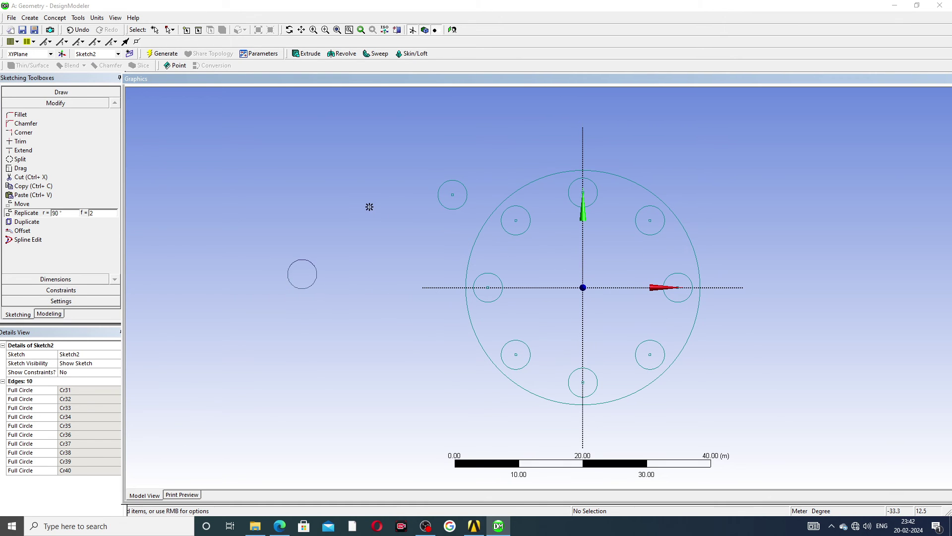
pyautogui.press('Escape')
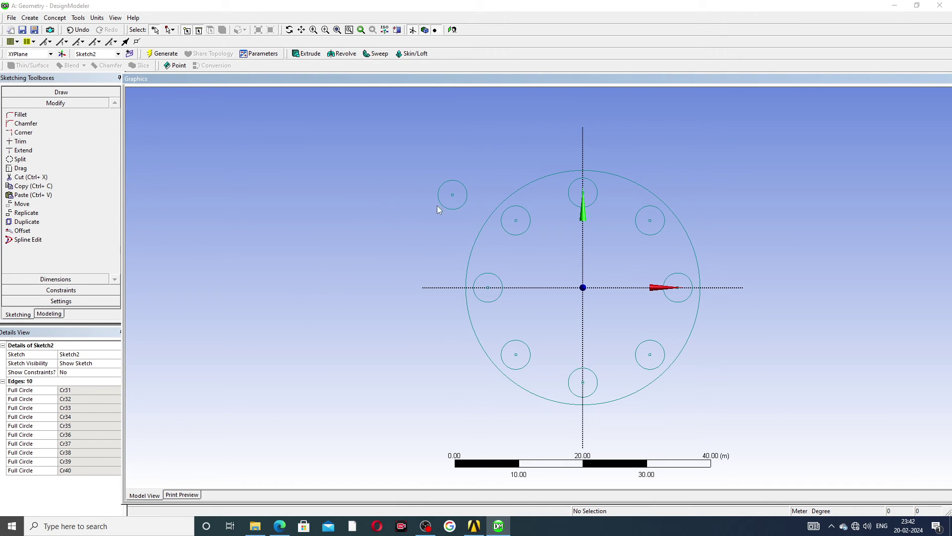
pyautogui.click(469, 191)
# - Delete the stray circle, then duplicate the upper-left small circle and close the warning
pyautogui.press('Delete')
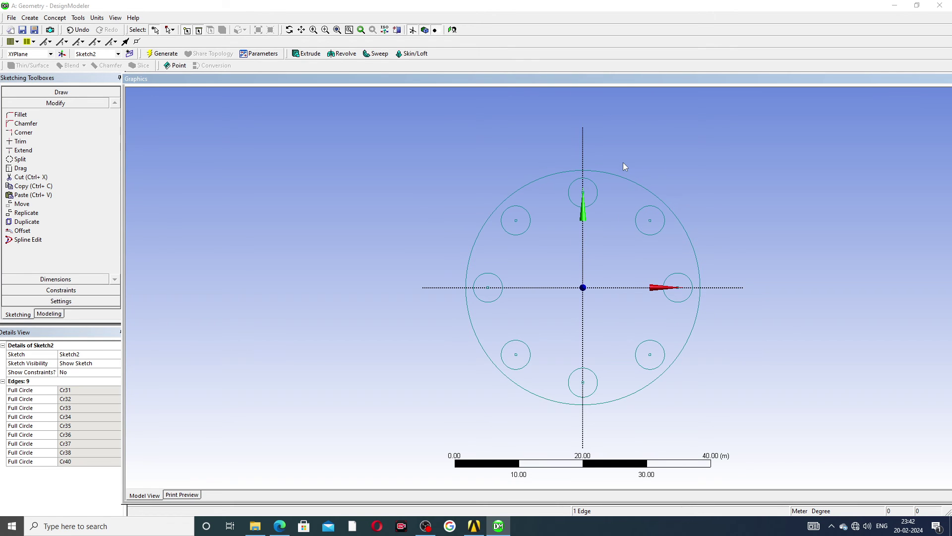
pyautogui.click(27, 222)
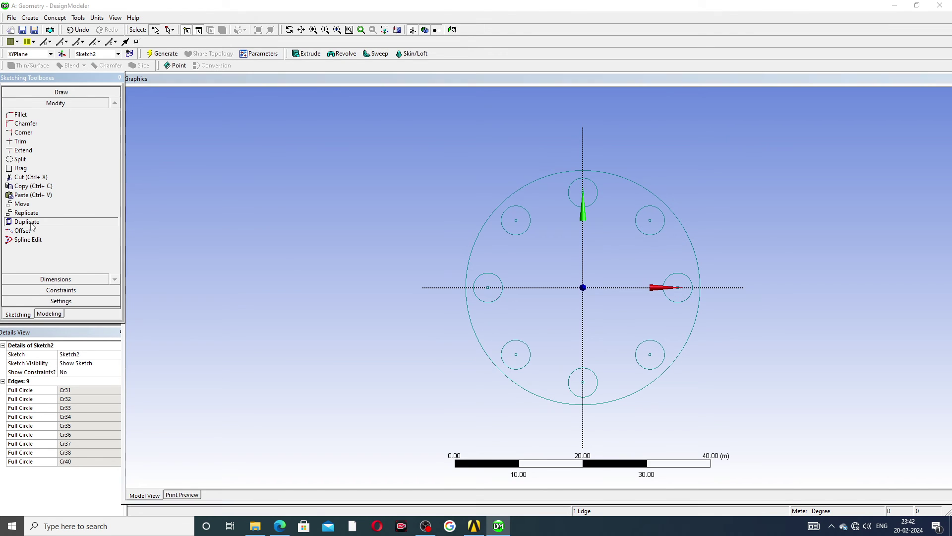
pyautogui.click(526, 231)
pyautogui.rightClick(527, 234)
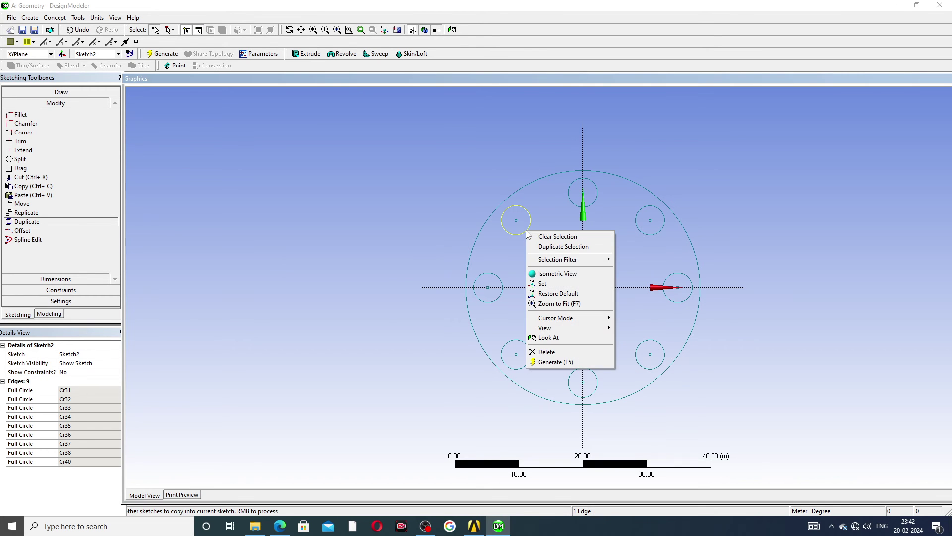
pyautogui.click(570, 251)
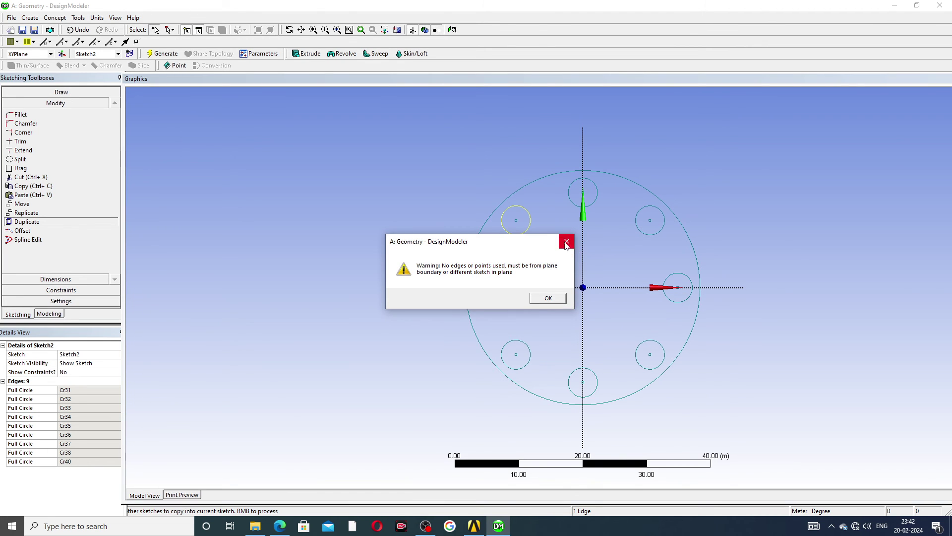
pyautogui.click(566, 243)
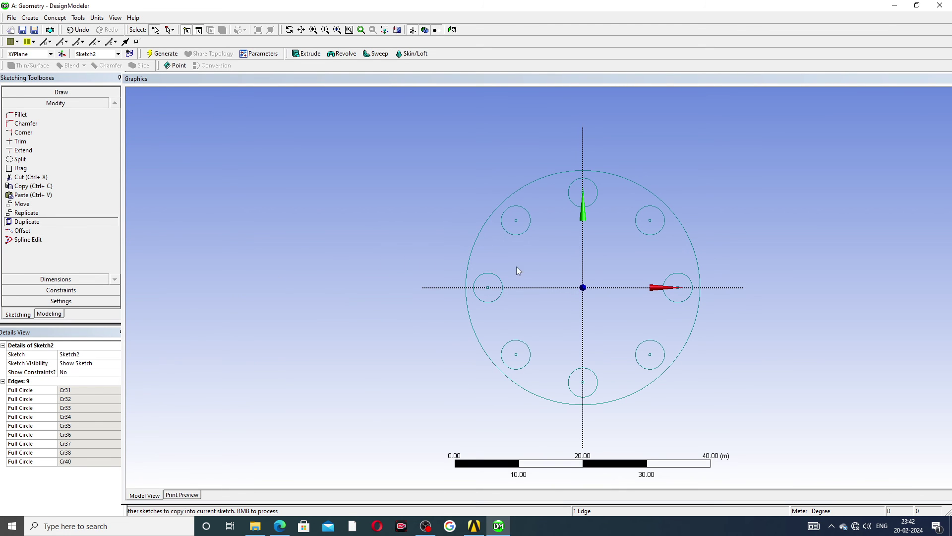
pyautogui.rightClick(478, 240)
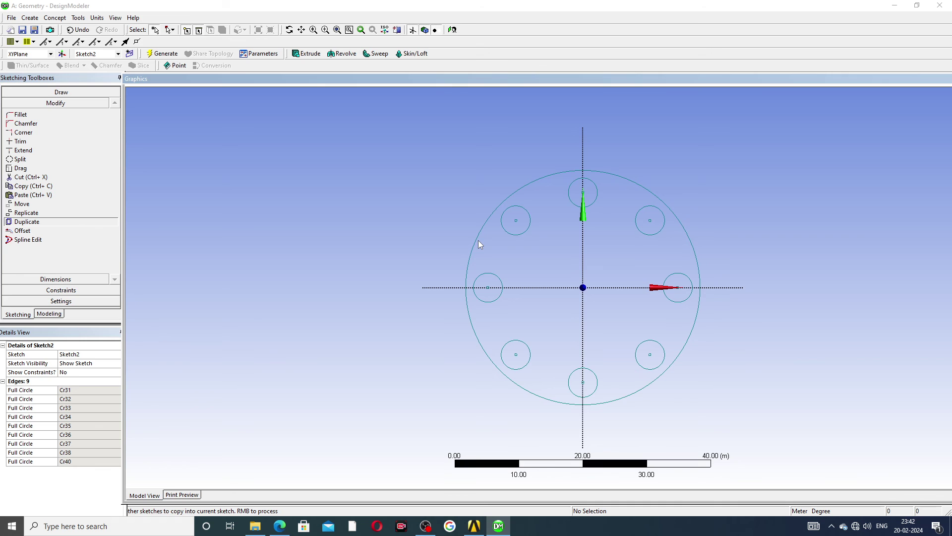
pyautogui.click(479, 241)
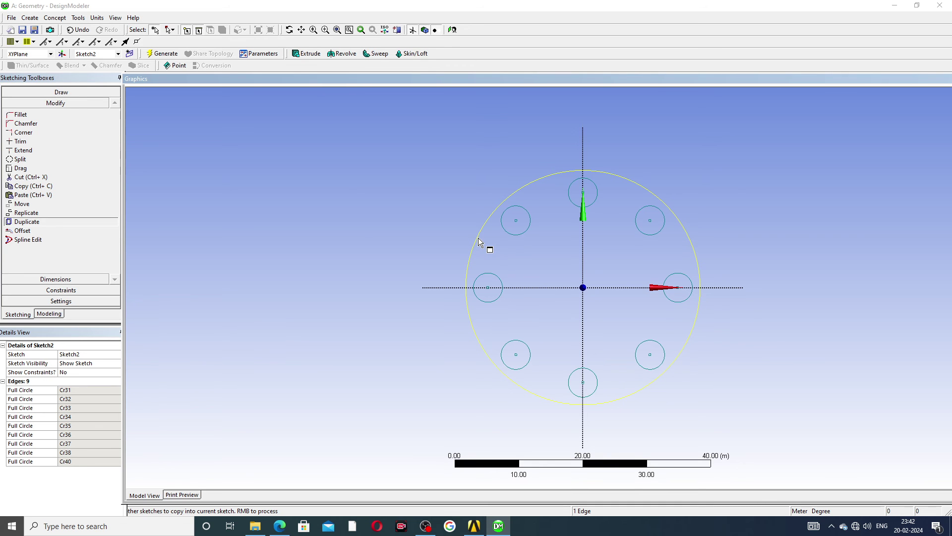
pyautogui.rightClick(478, 238)
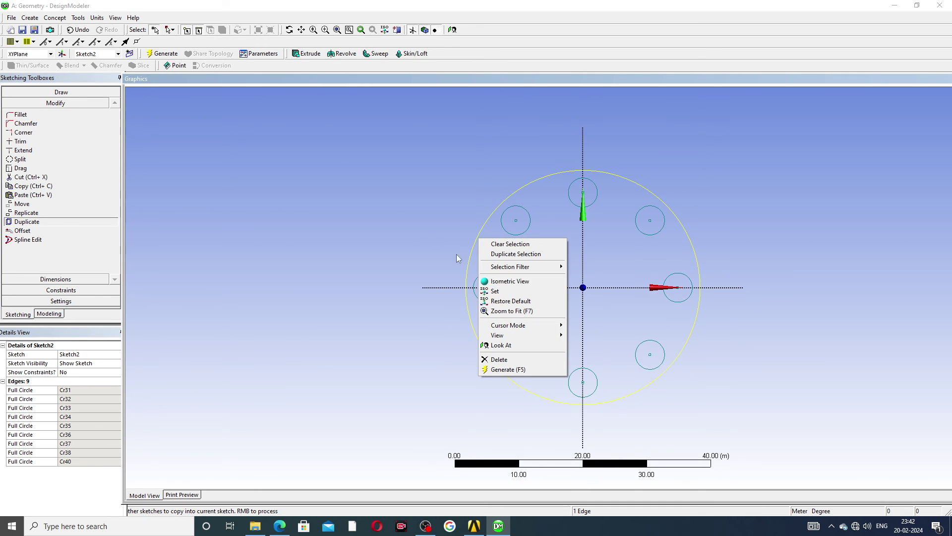
pyautogui.click(416, 226)
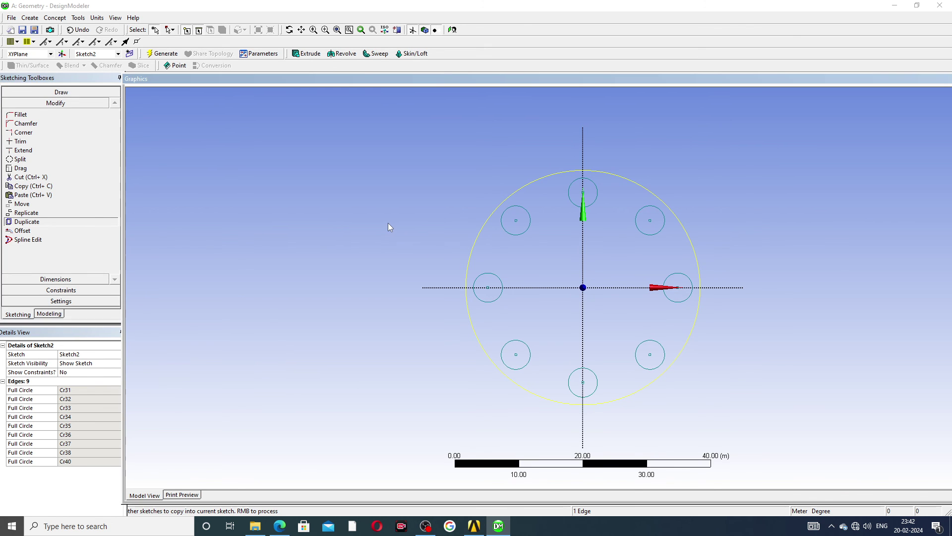
pyautogui.click(655, 198)
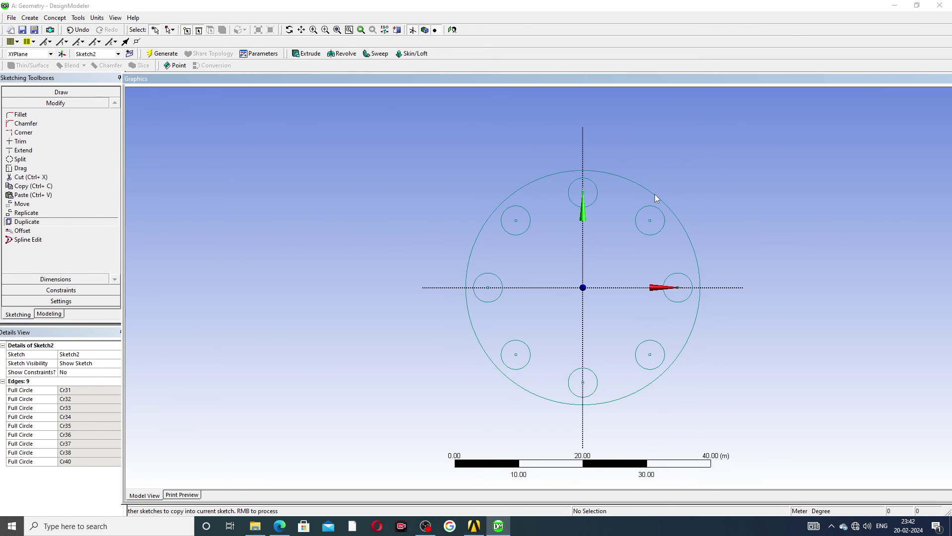
pyautogui.scroll(3, 622, 270)
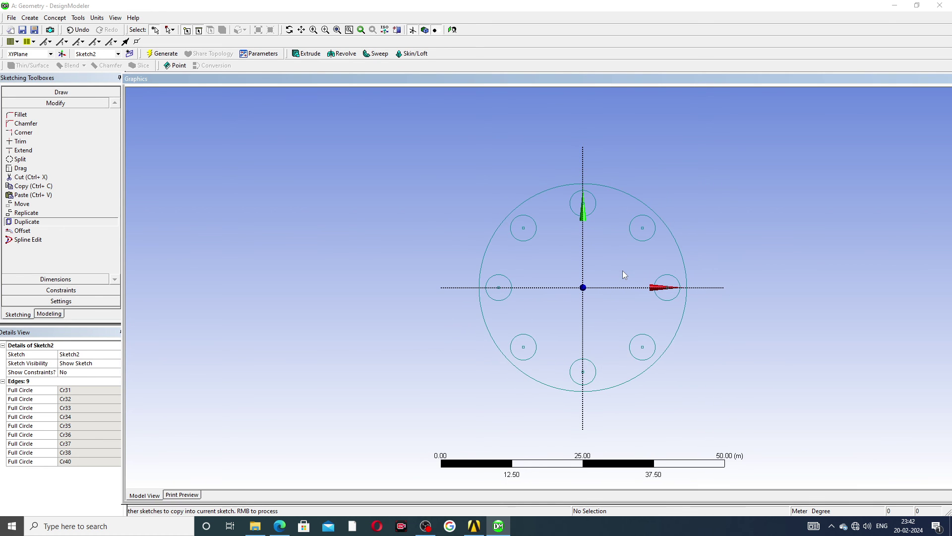
pyautogui.scroll(2, 616, 312)
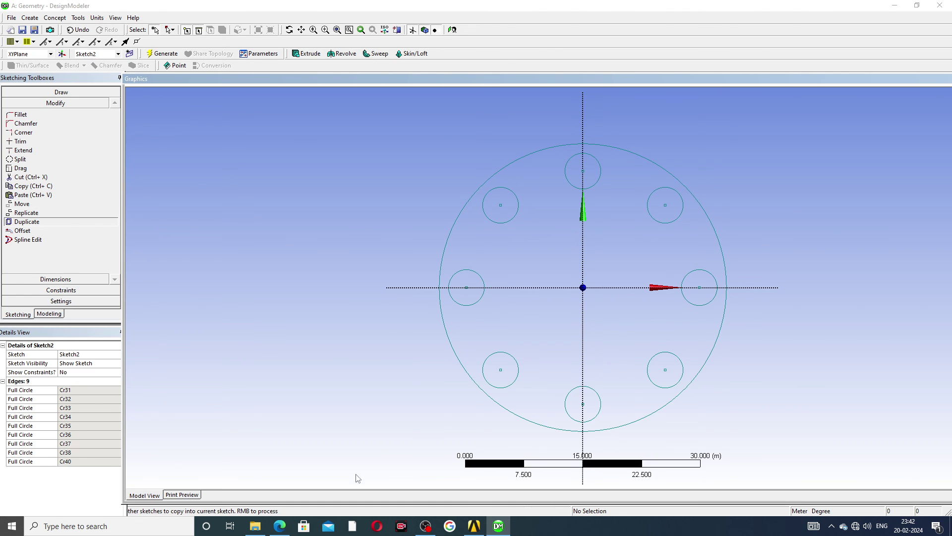
# - Return to the Lecture-12 Replicate and Duplicate PDF in Microsoft Edge
pyautogui.click(280, 526)
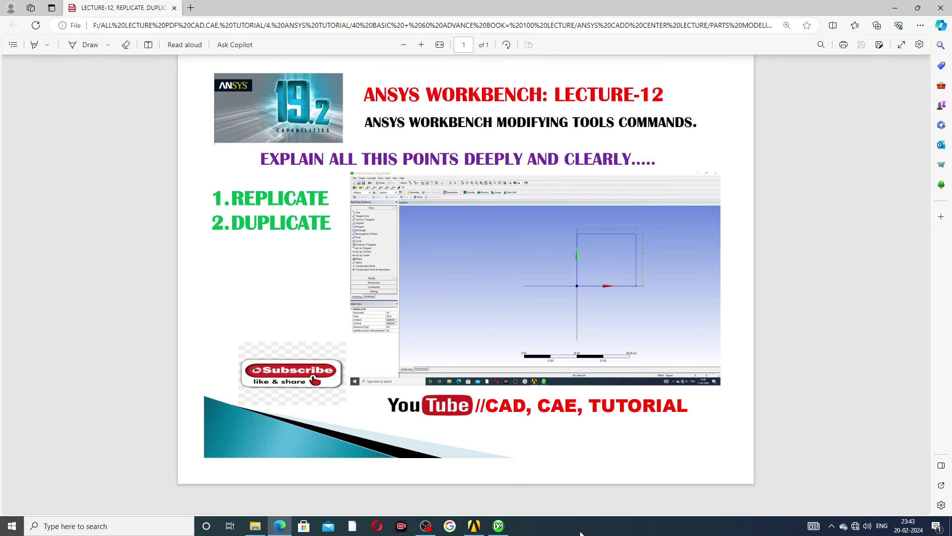